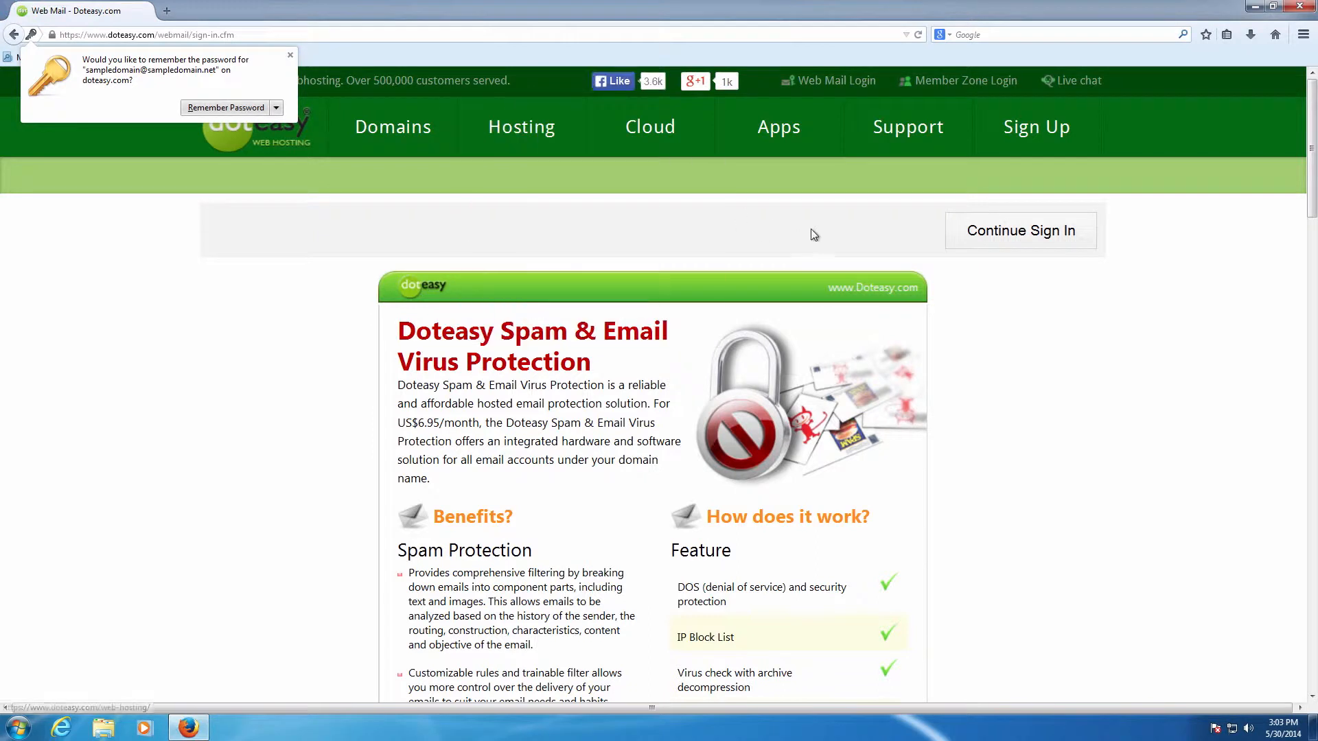
- Finish signing in to webmail and save the Folder Auto-Clean option that overrides auto-clean settings for this account
left_click(1003, 245)
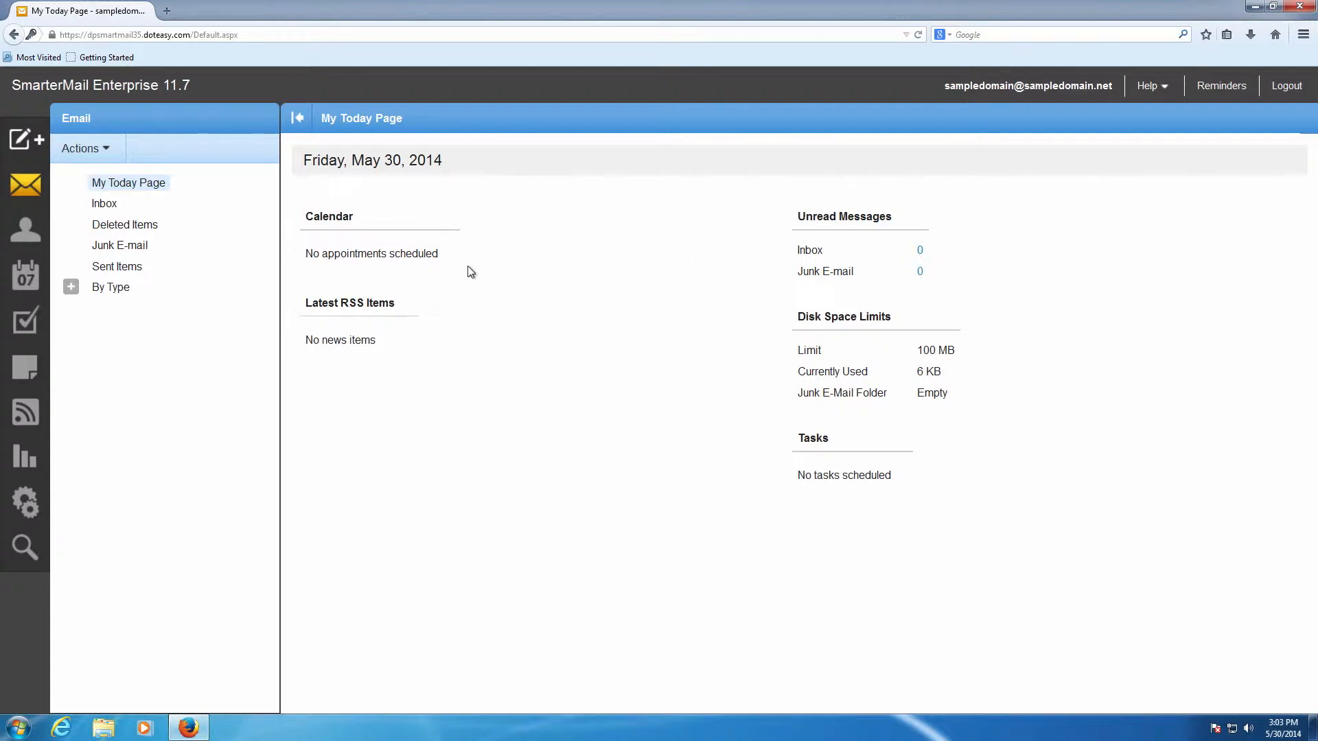
left_click(28, 500)
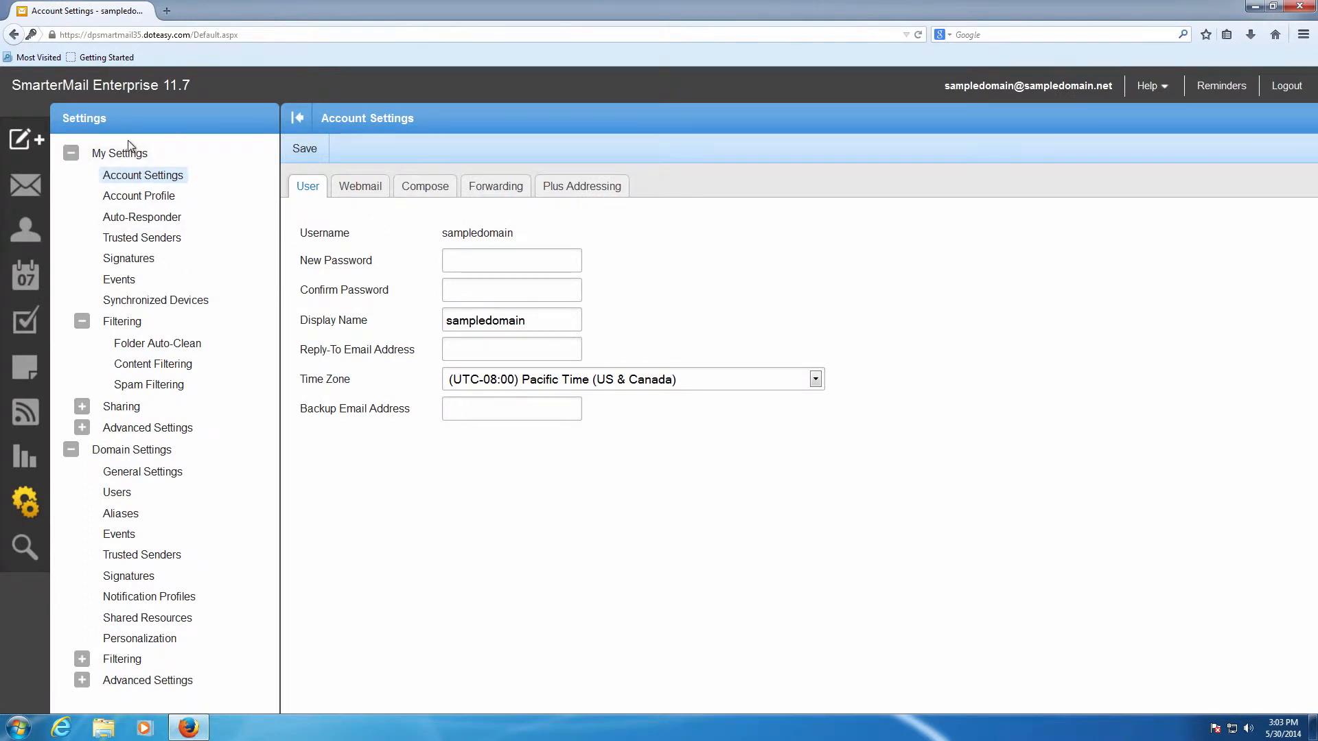
left_click(147, 347)
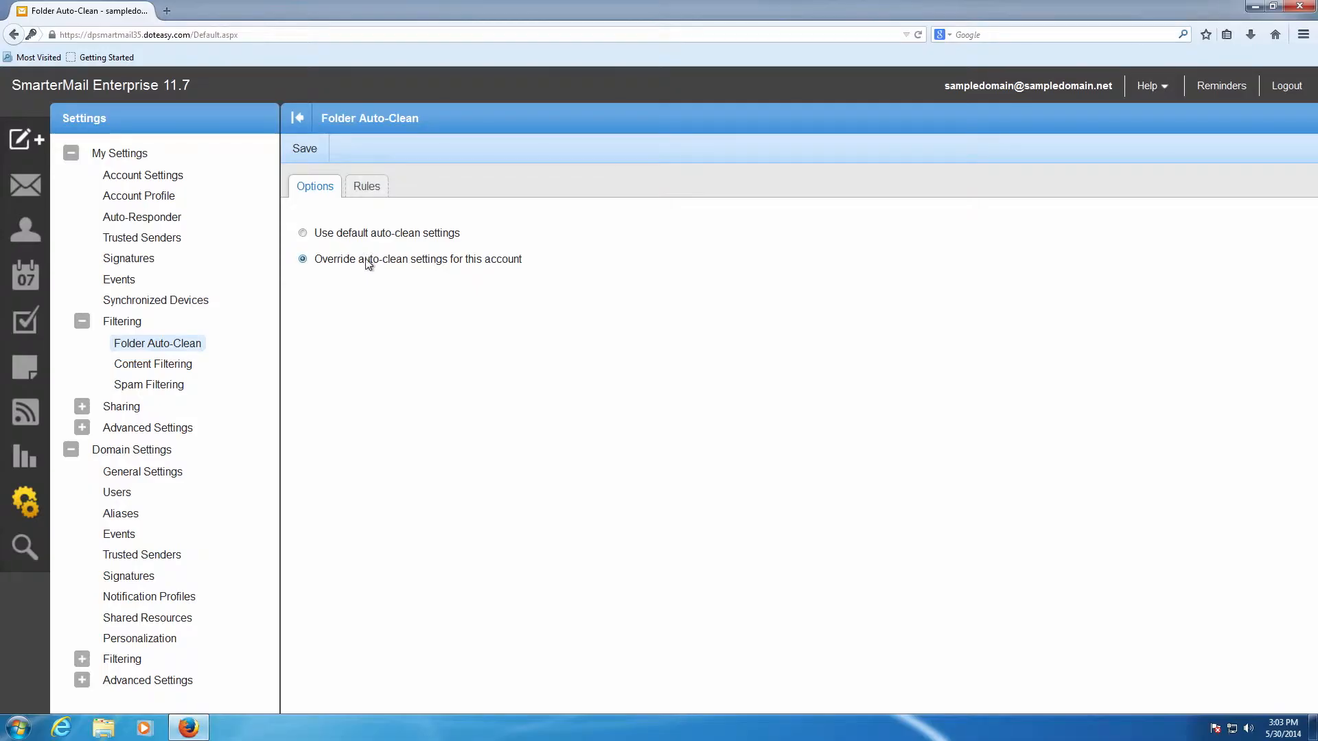
left_click(302, 148)
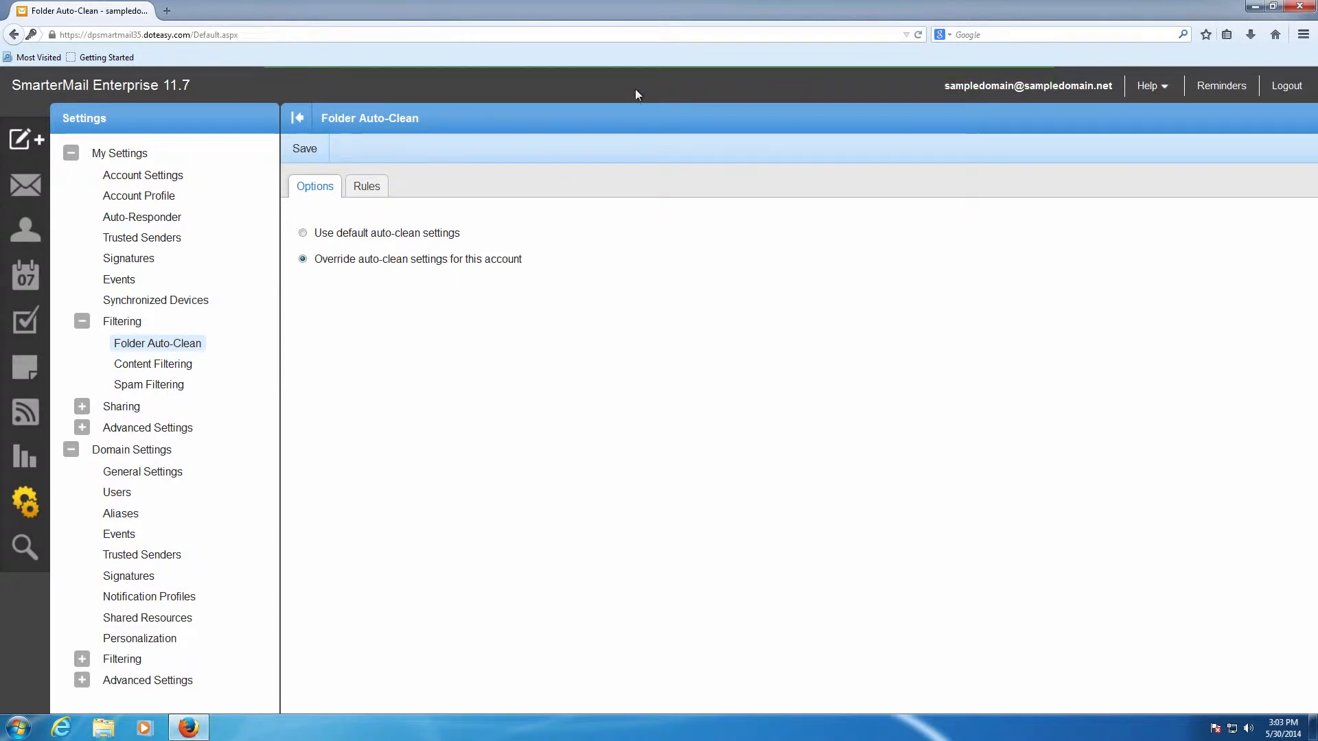
- Add a size-based auto-clean rule for Deleted Items that starts at 80 MB and ends at 50 MB
left_click(371, 195)
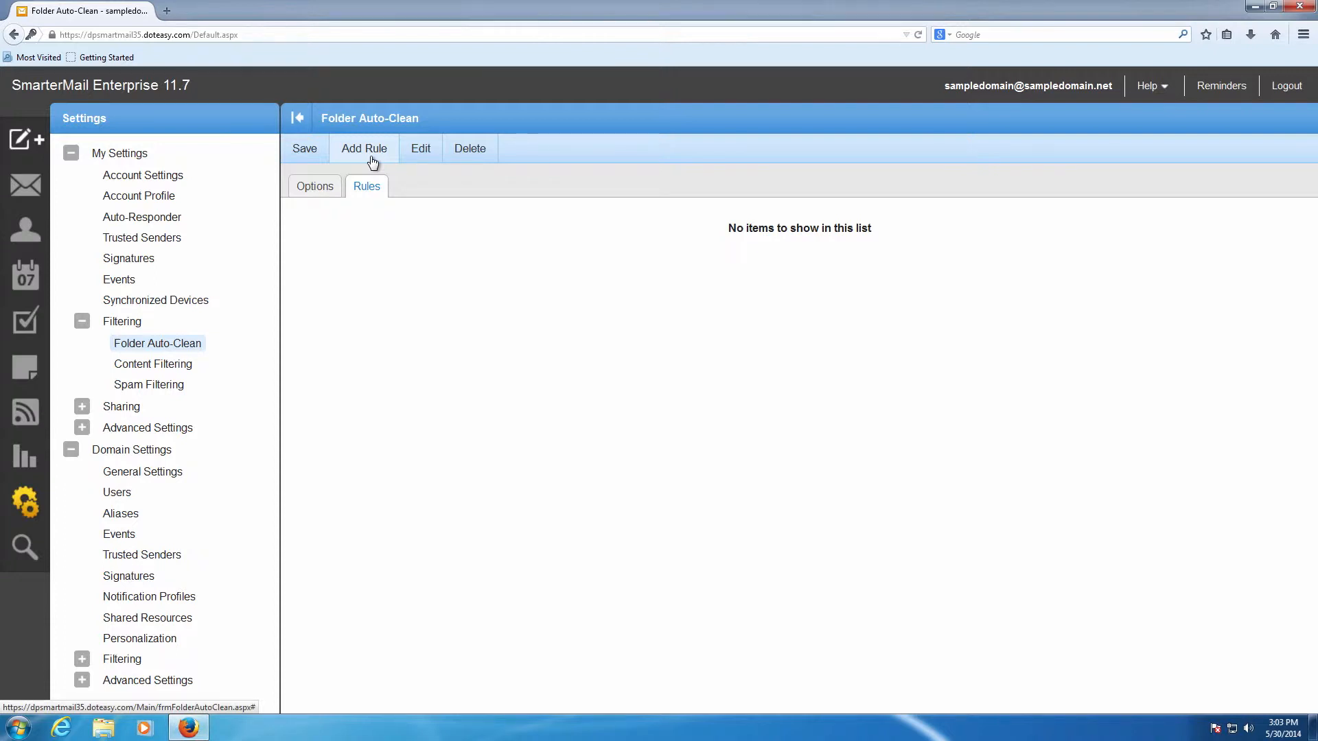
left_click(372, 160)
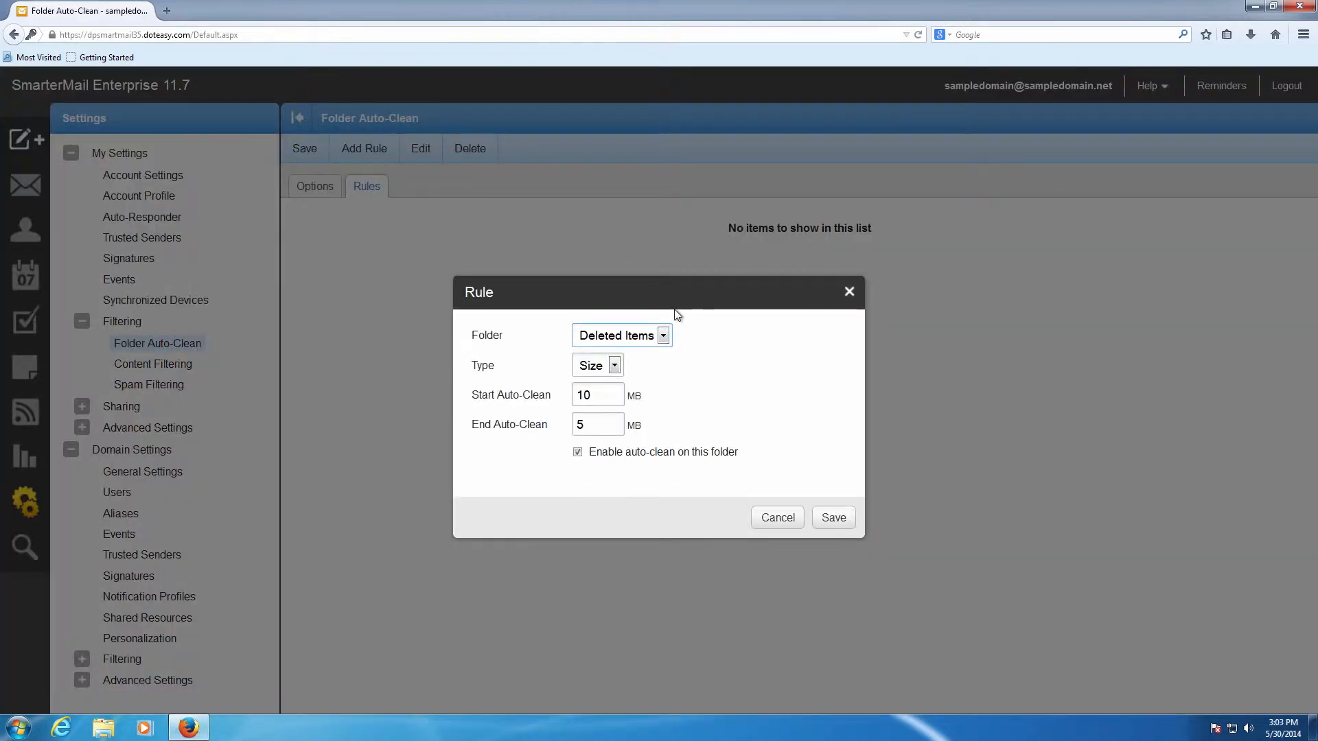
left_click(664, 335)
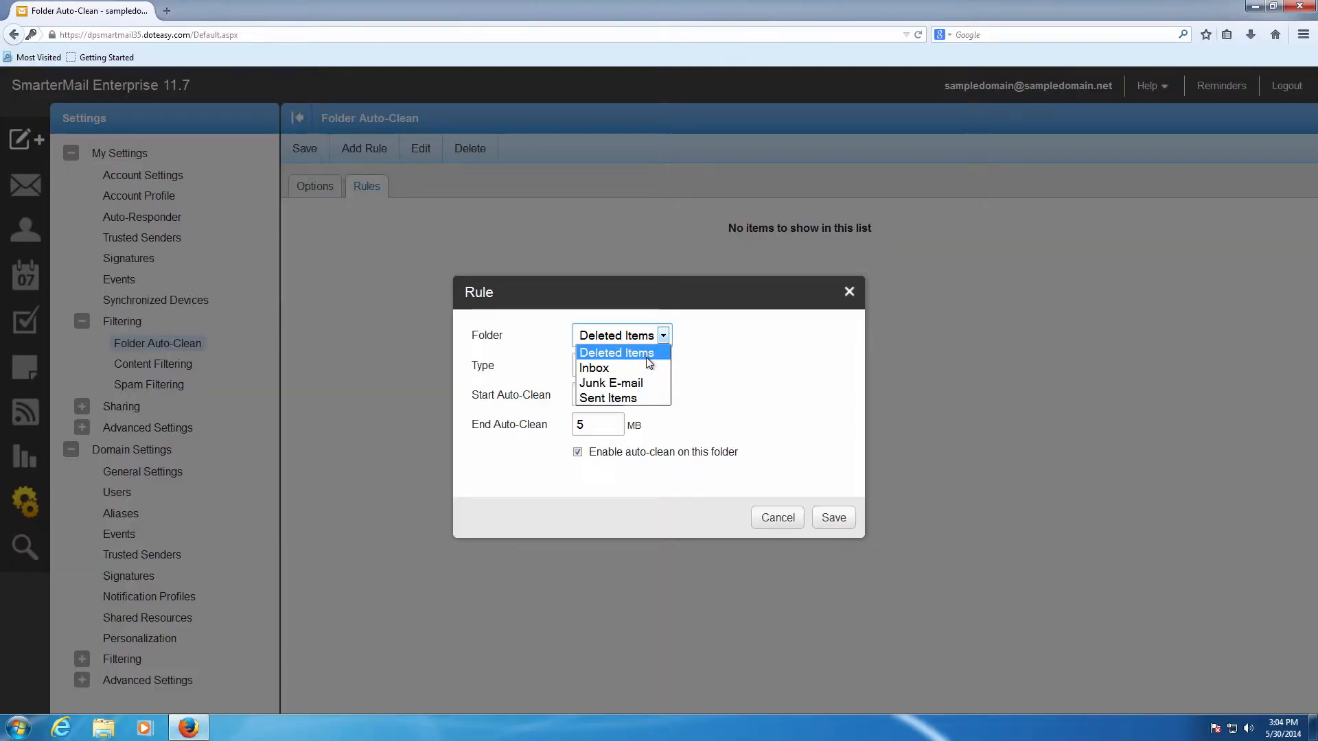
left_click(649, 359)
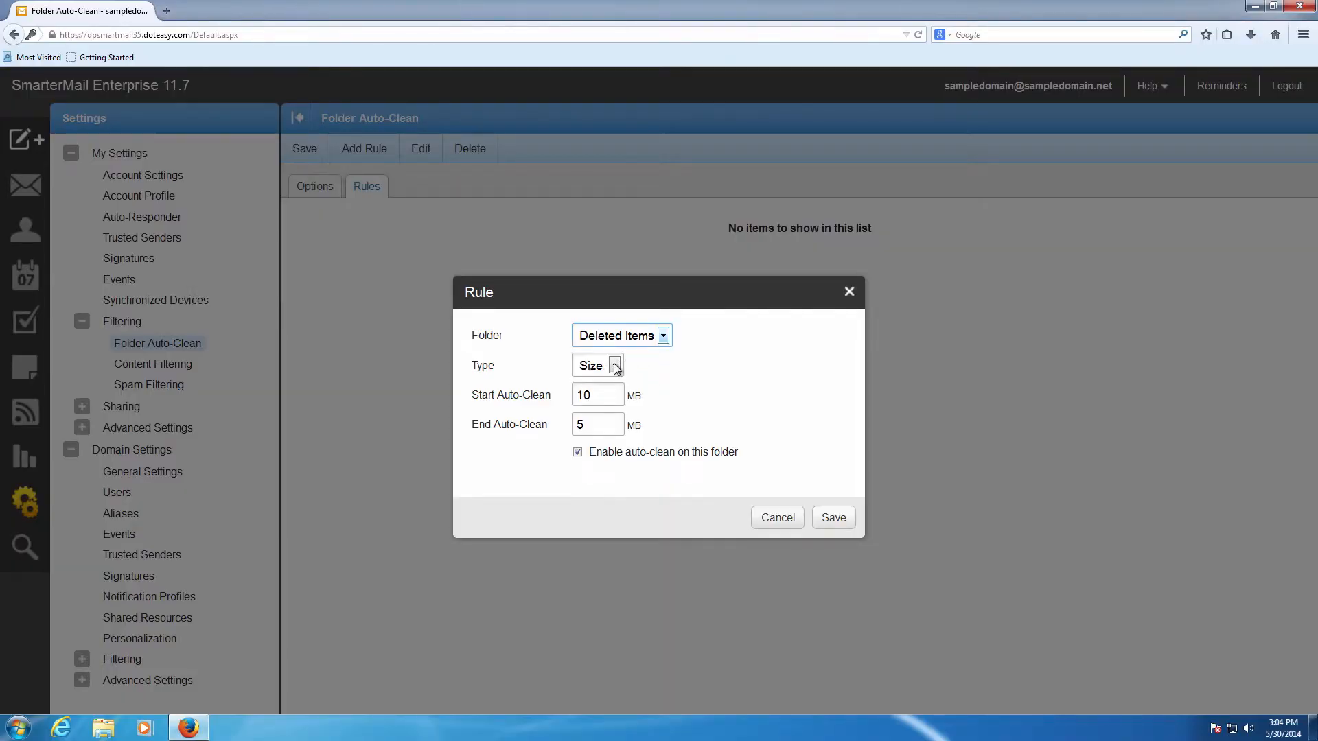
left_click_drag(594, 387, 551, 393)
type("80")
key("Tab")
left_click(830, 518)
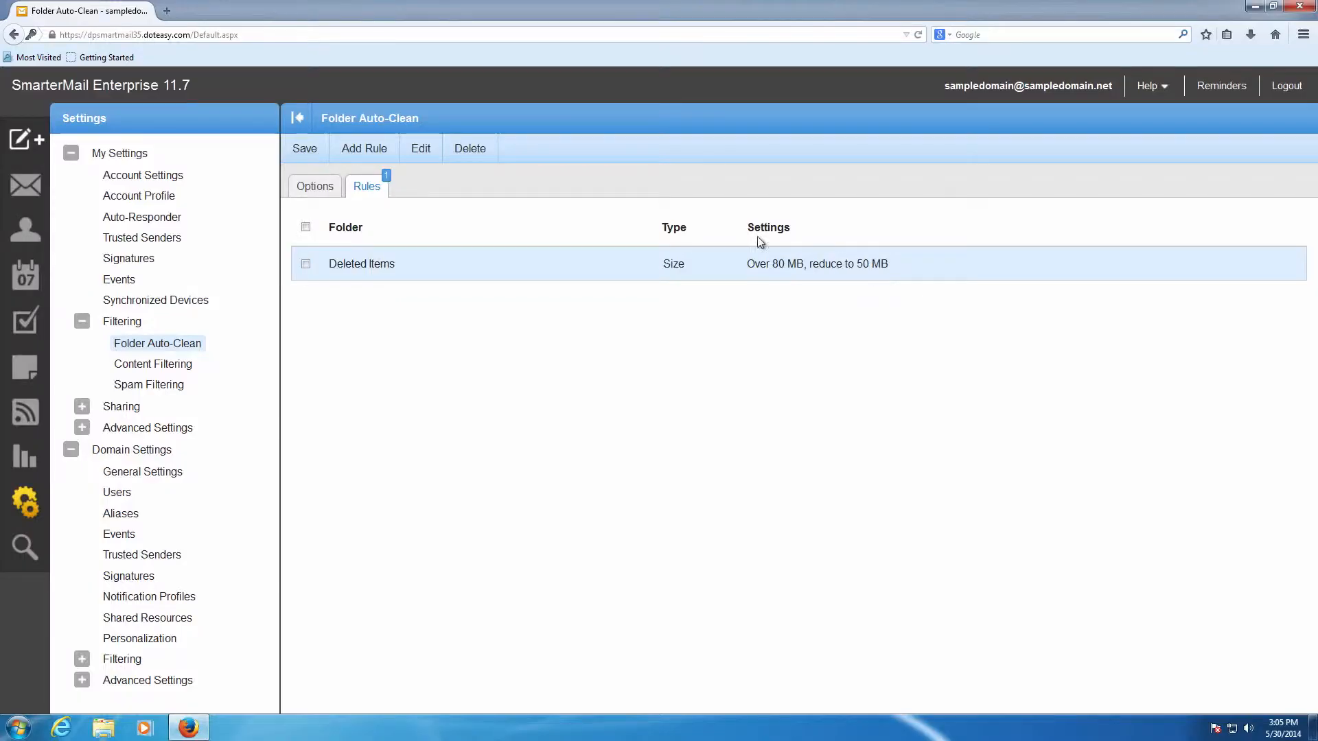
- Add a date-based auto-clean rule for the Junk E-mail folder with a mail age of 7 days
left_click(364, 149)
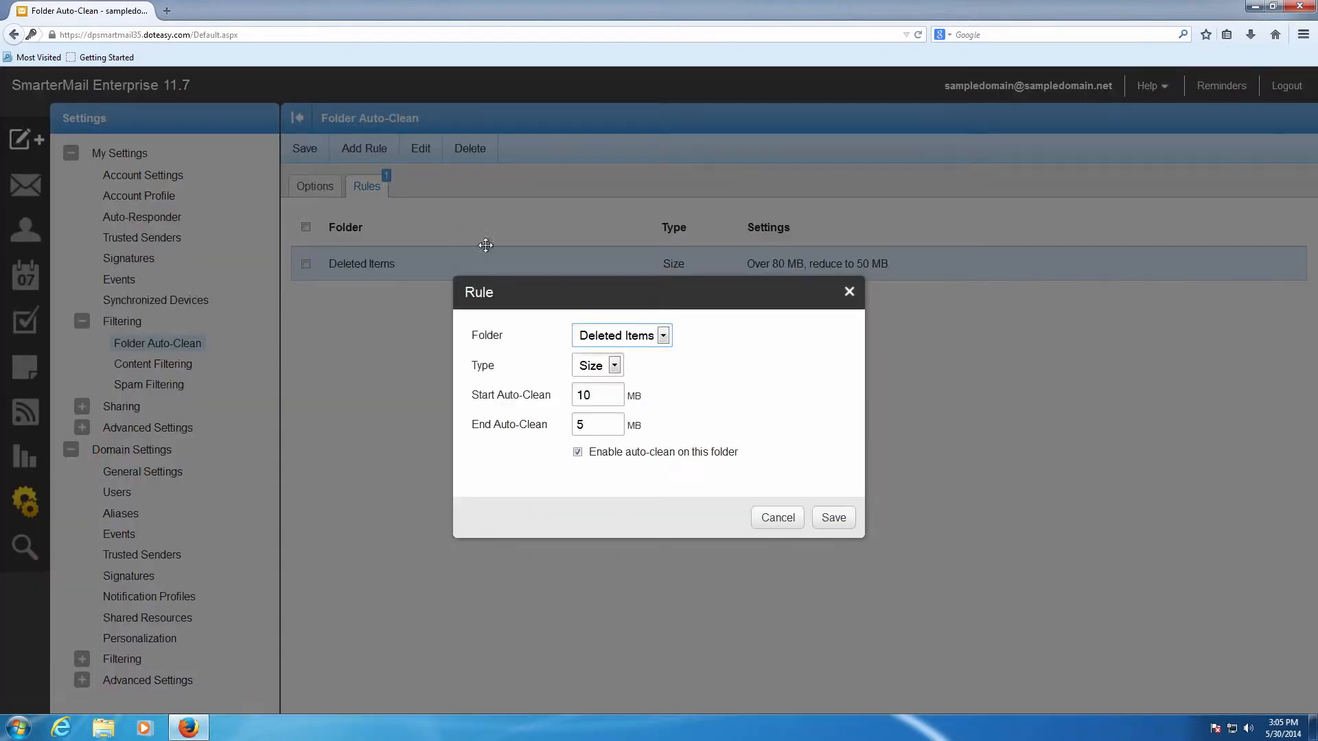
left_click(616, 335)
left_click(626, 383)
left_click(614, 365)
left_click(600, 399)
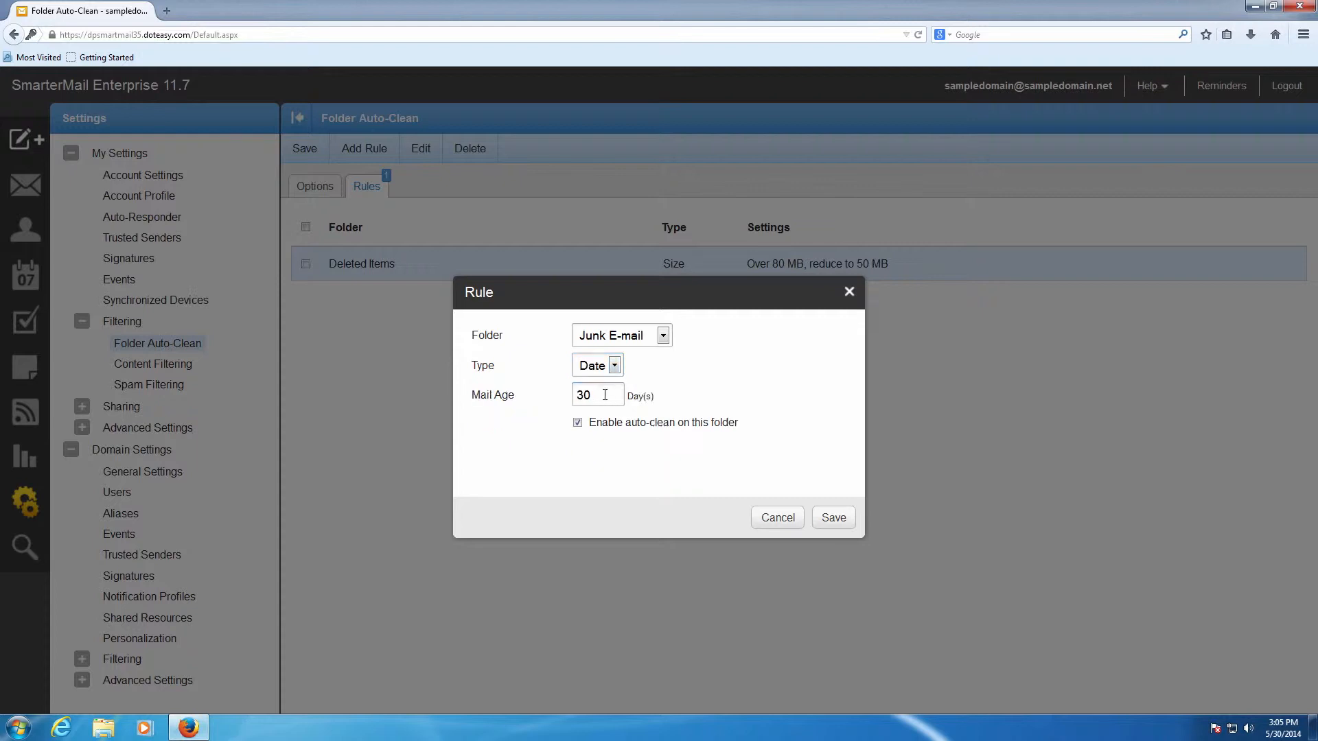
double_click(584, 396)
type("7")
left_click(835, 517)
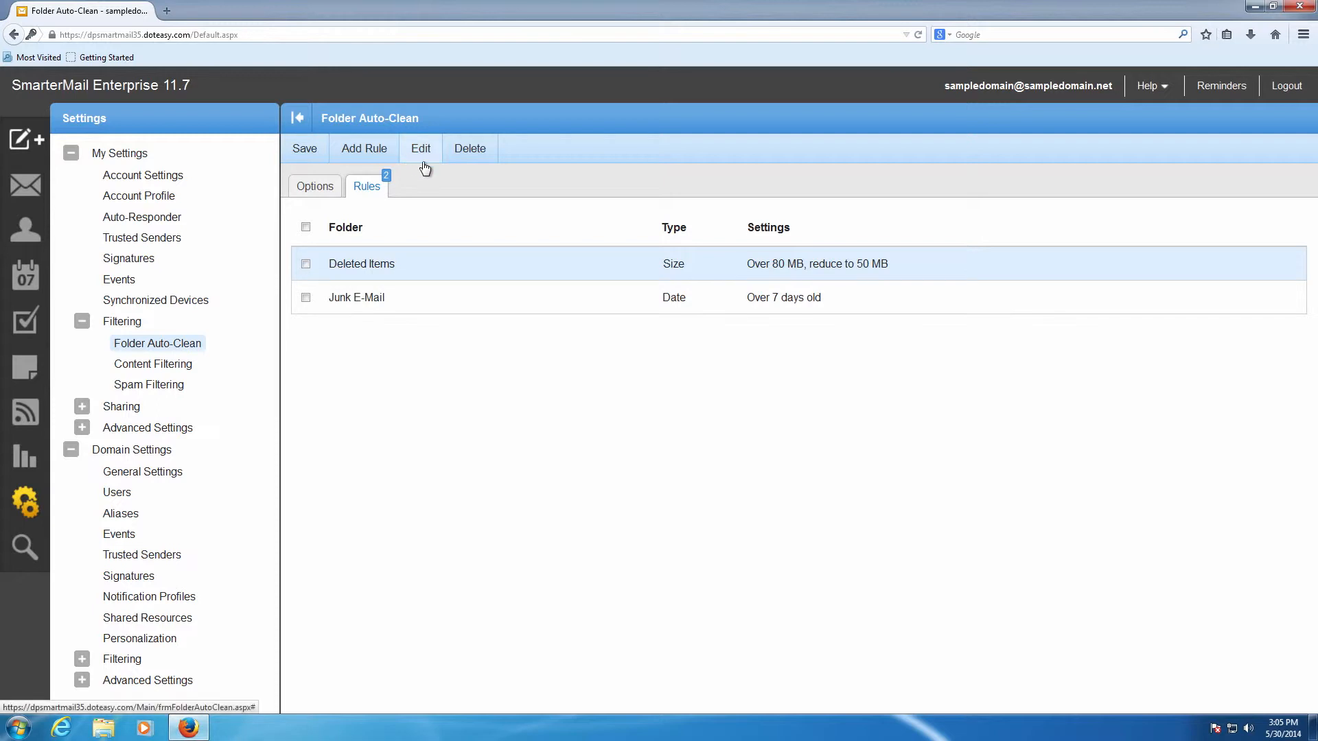
- Add a date-based auto-clean rule for the Deleted Items folder with a mail age of 30 days
left_click(366, 151)
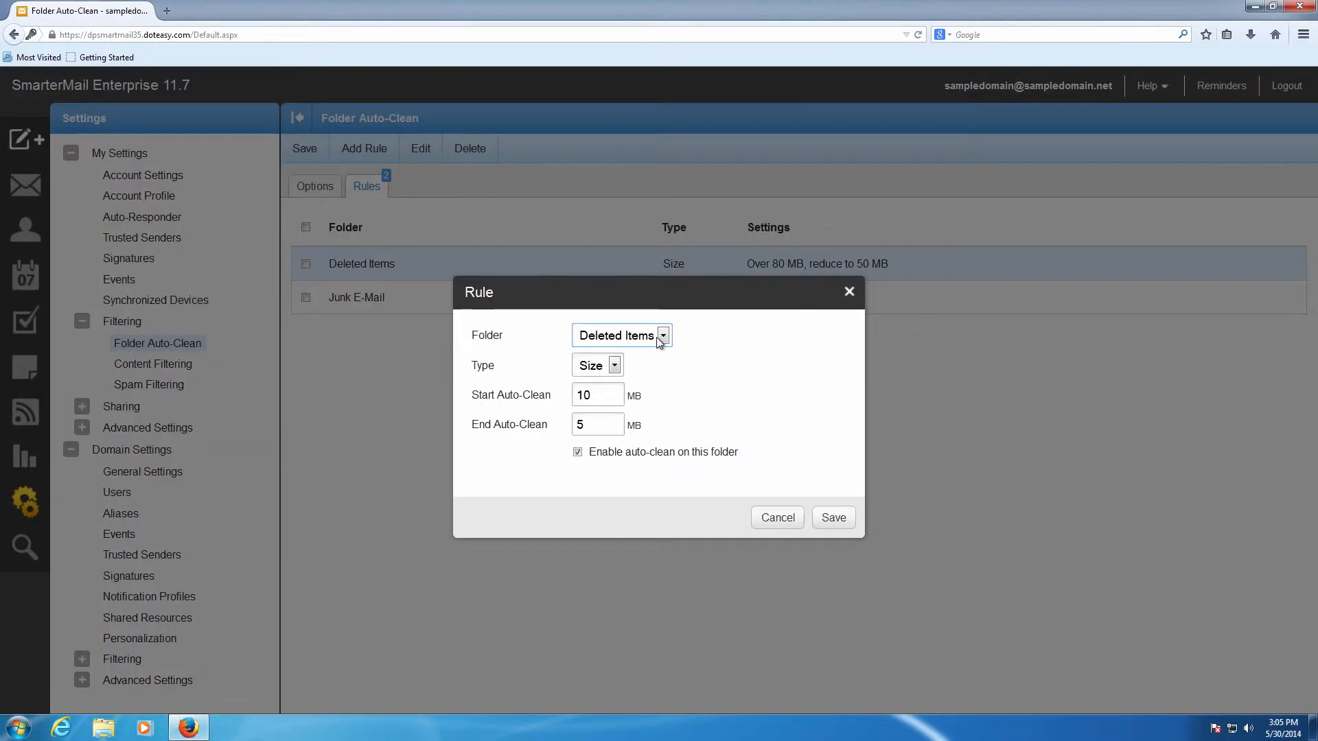
left_click(614, 365)
left_click(596, 396)
left_click_drag(599, 393, 562, 397)
left_click(839, 520)
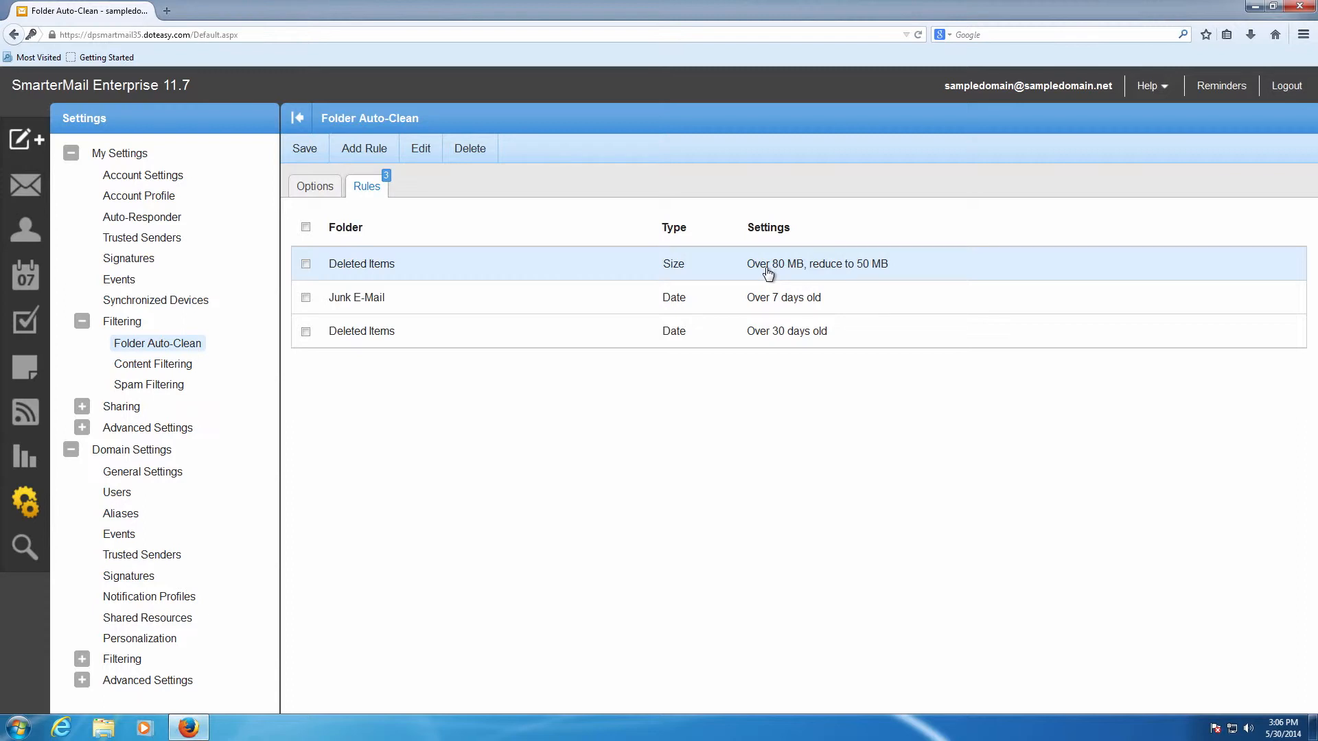
- Review the two Deleted Items rules, opening the size-based one and closing it without saving
left_click(787, 335)
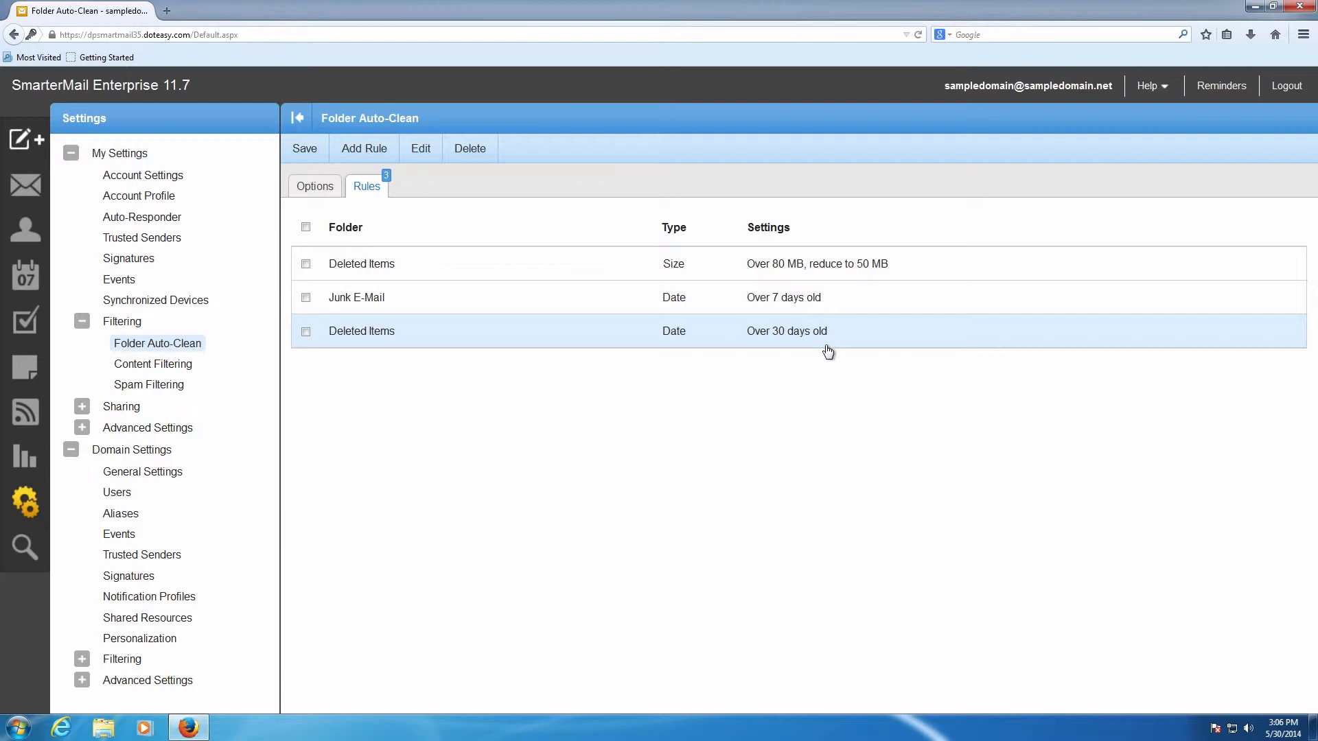
left_click(832, 271)
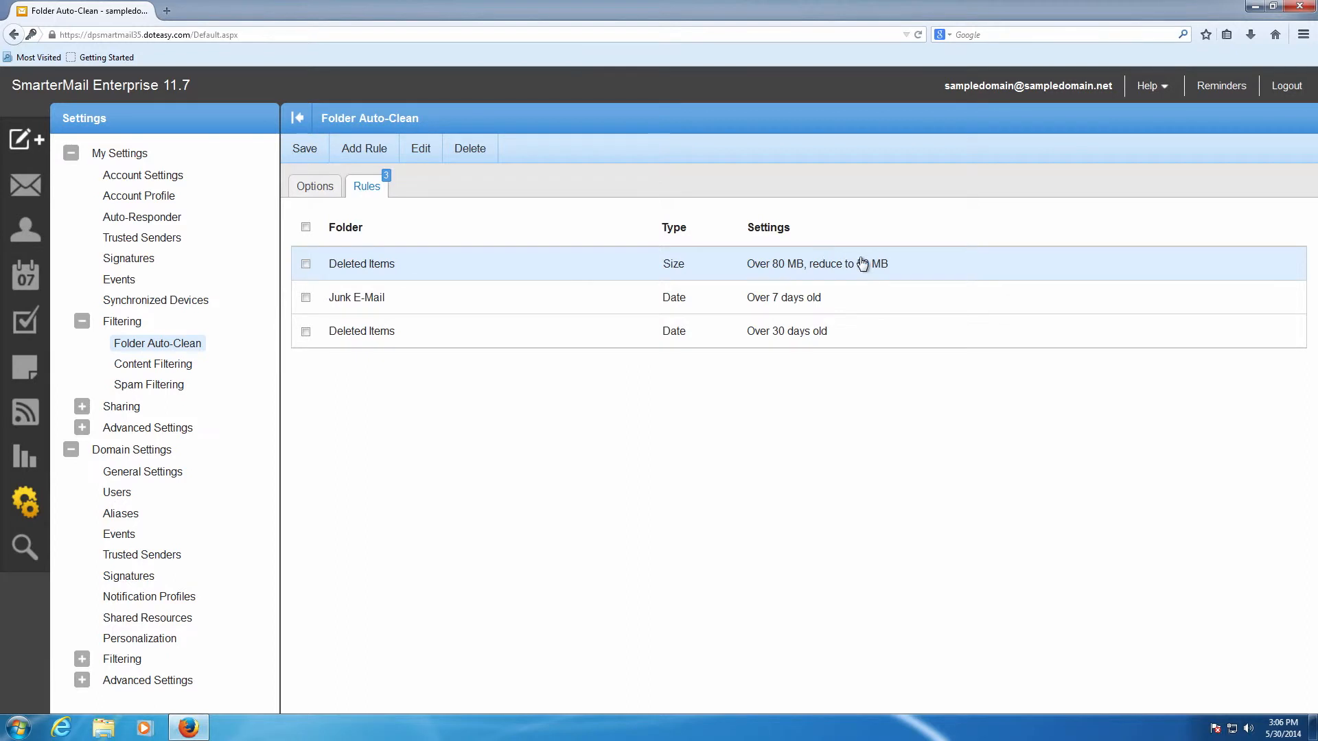
left_click(784, 330)
double_click(363, 265)
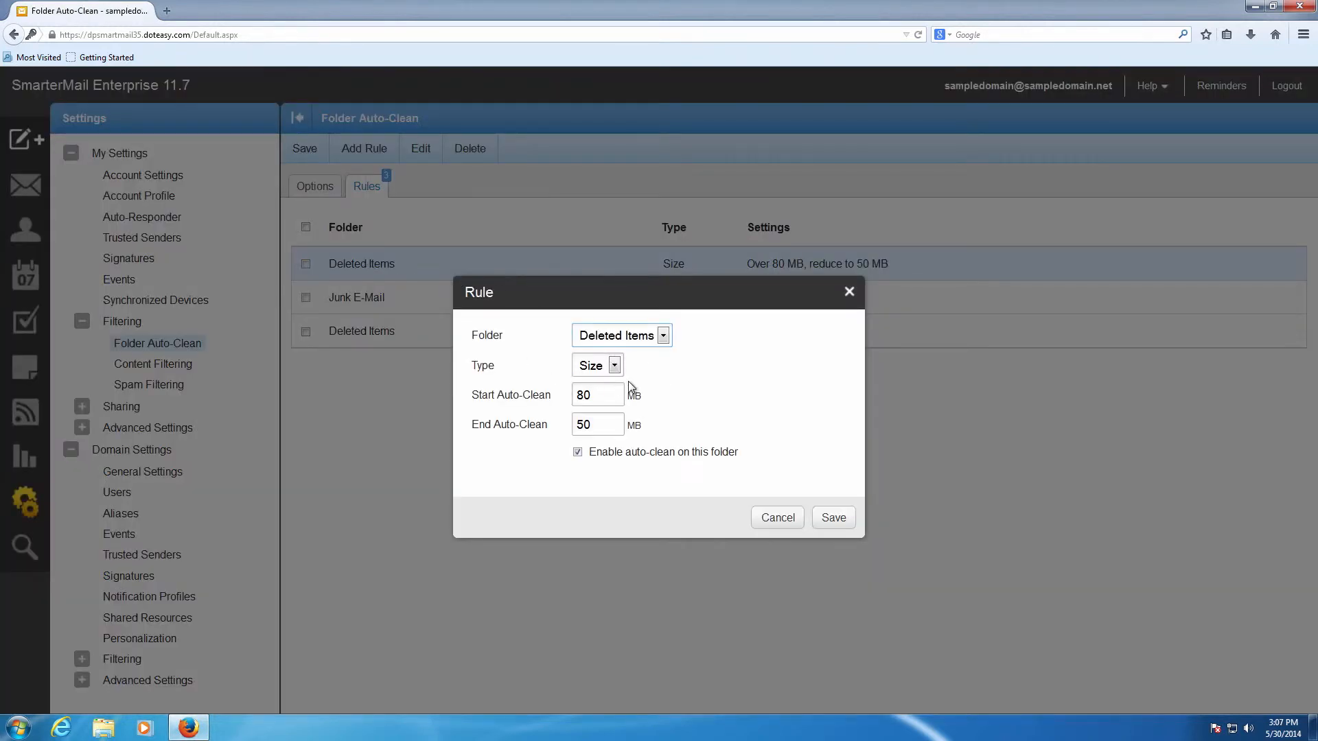
left_click(776, 519)
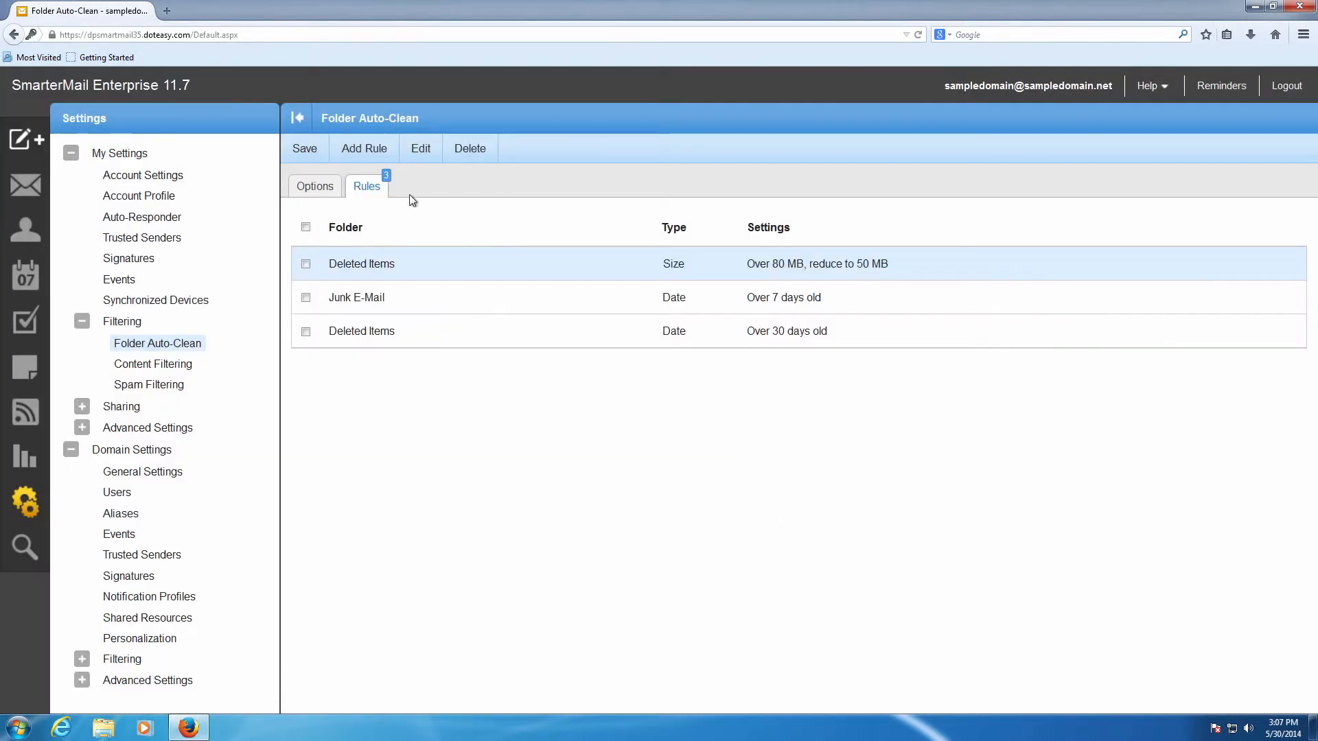
- Open the size-based Deleted Items rule for editing, save it as is, and save the Folder Auto-Clean settings
left_click(421, 150)
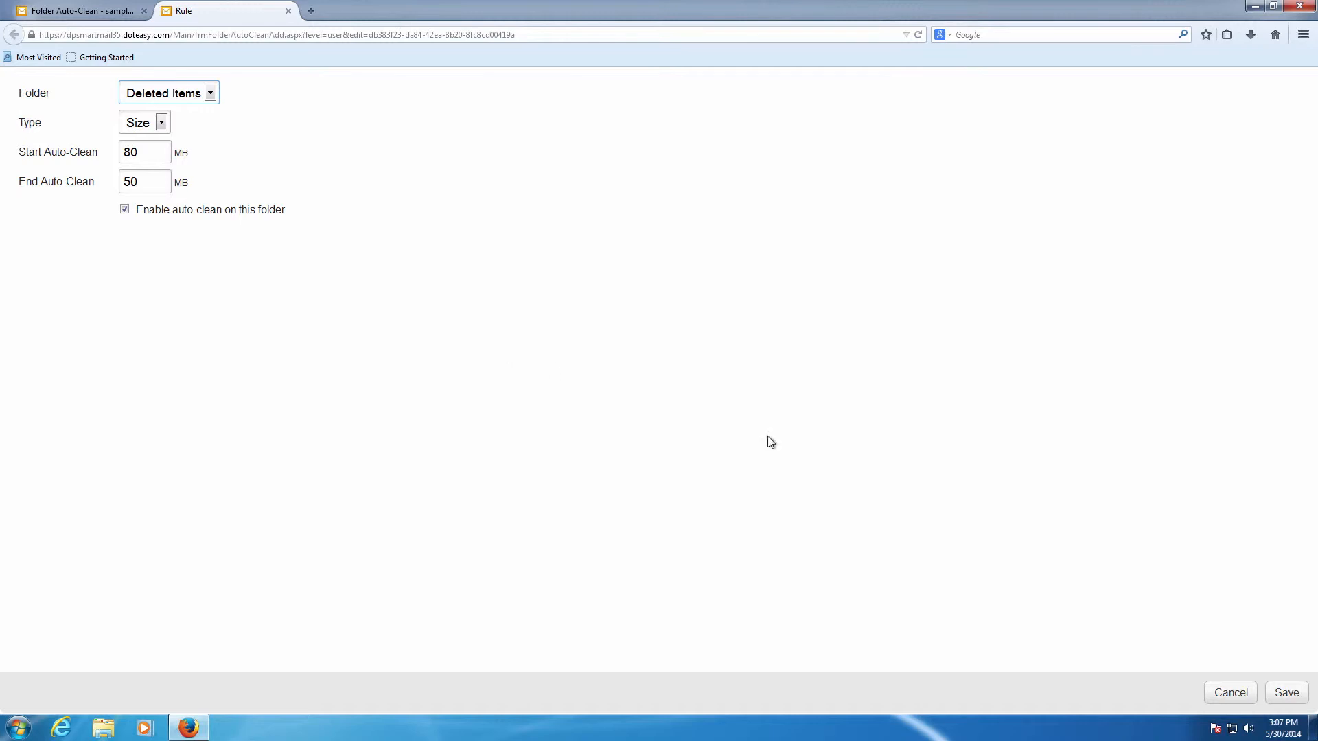
left_click(1287, 692)
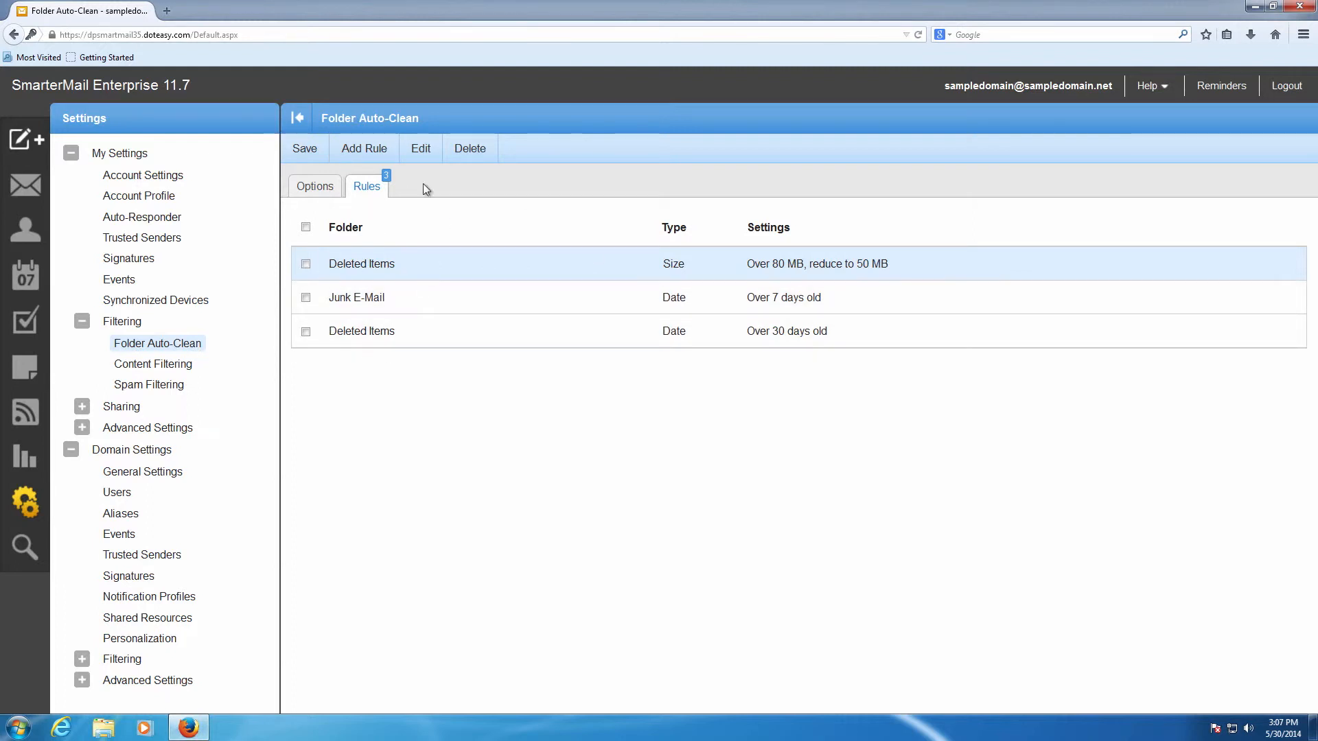
left_click(306, 148)
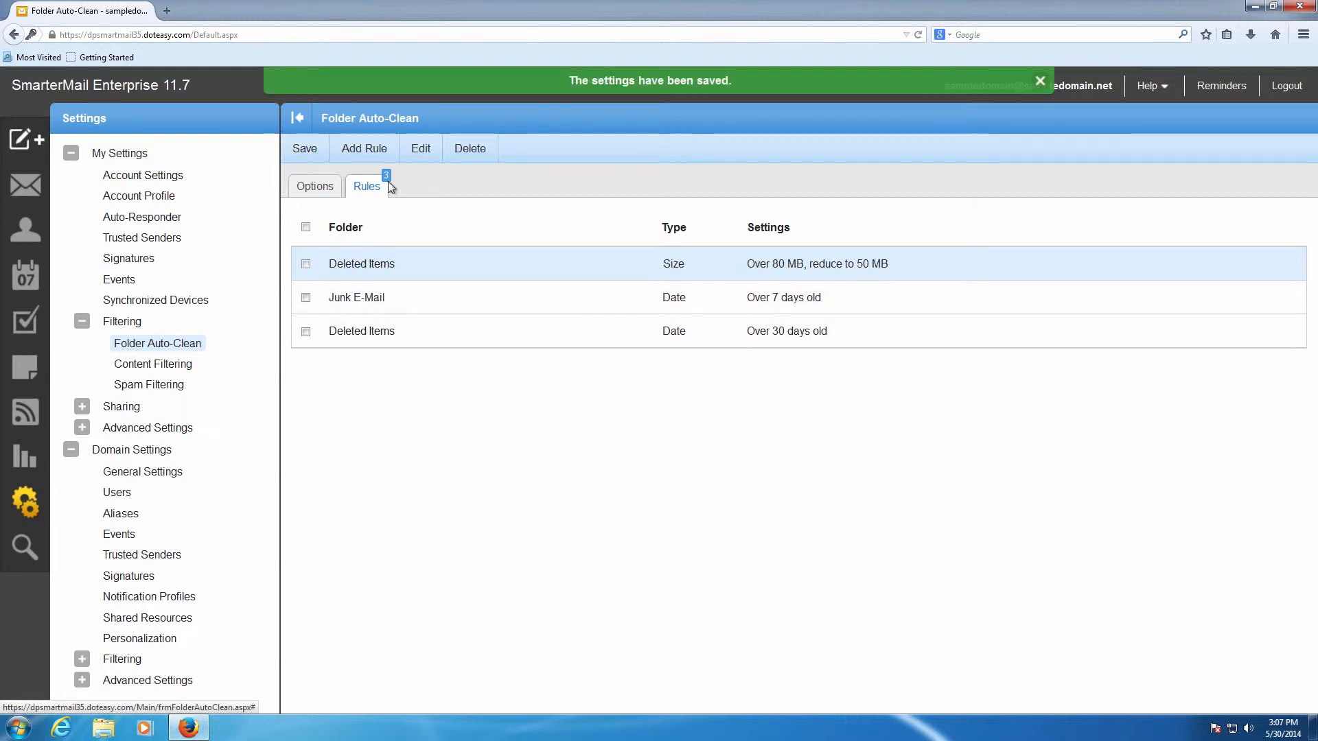